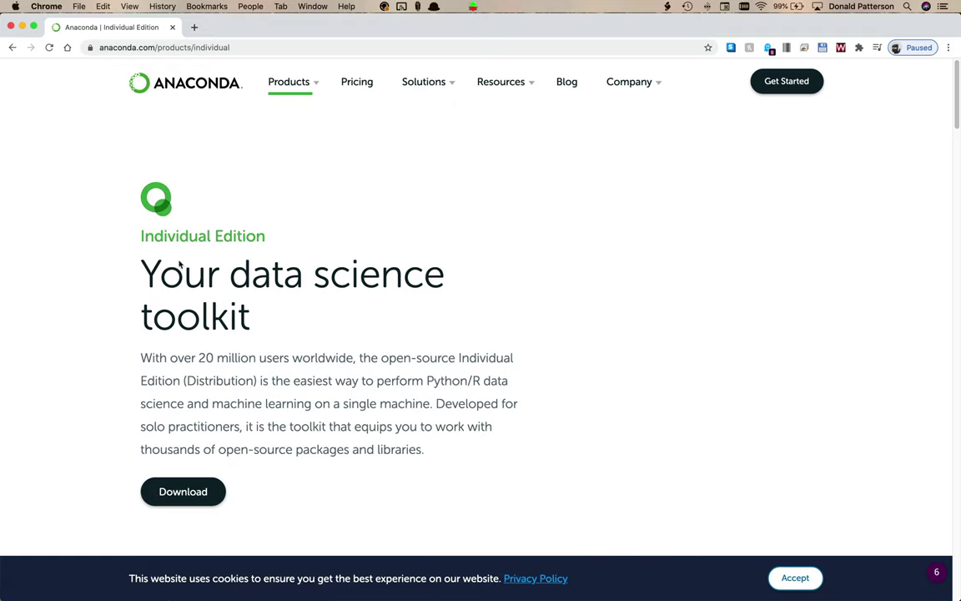
Start the download of Anaconda Individual Edition from its product page
{"action": "left_click", "coordinate": [185, 490]}
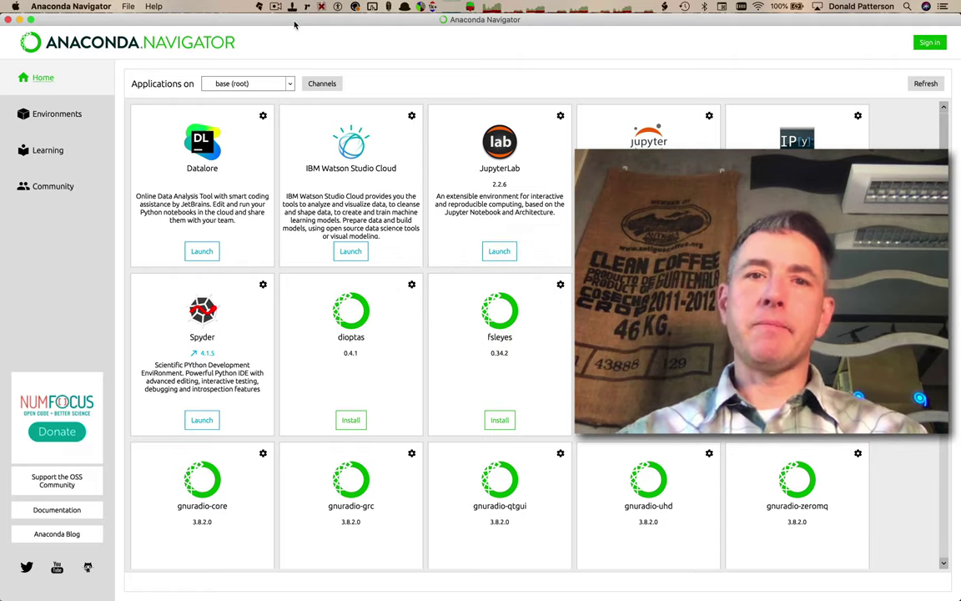
Show the environments in Anaconda Navigator and update the package index of the base (root) environment
{"action": "left_click", "coordinate": [65, 115]}
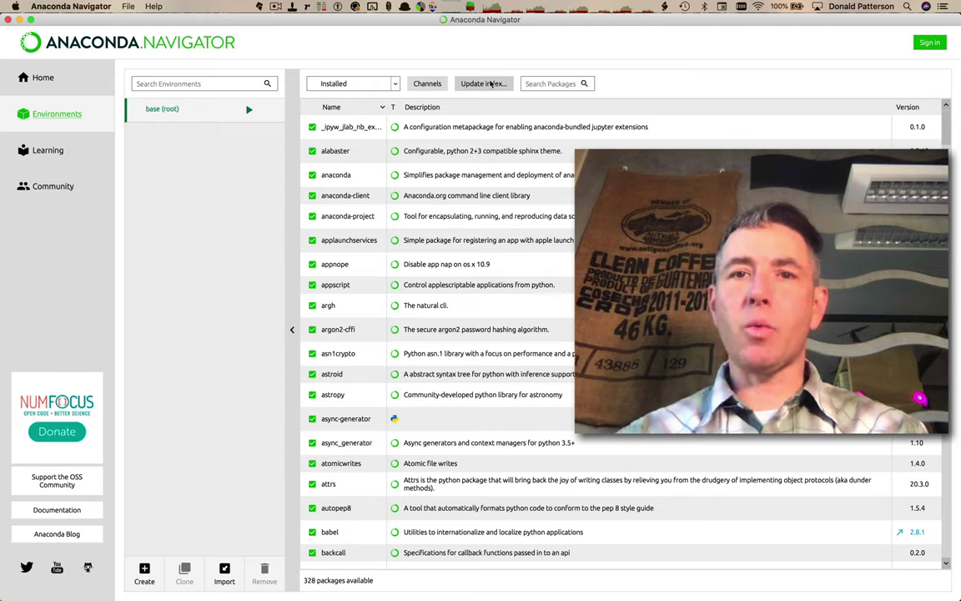
{"action": "left_click", "coordinate": [490, 83]}
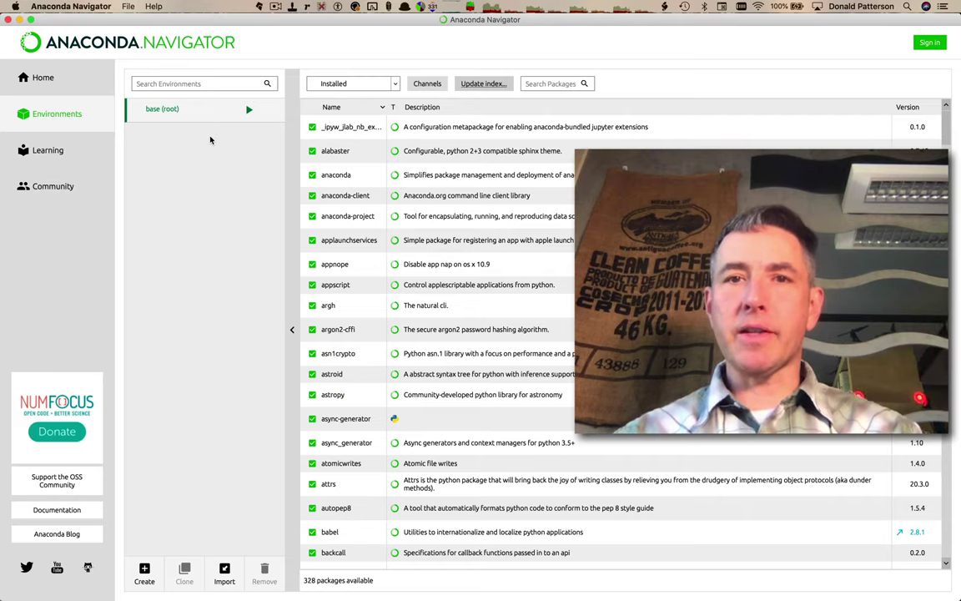
Create a new environment named tutorial with Python 3.7
{"action": "left_click", "coordinate": [143, 571]}
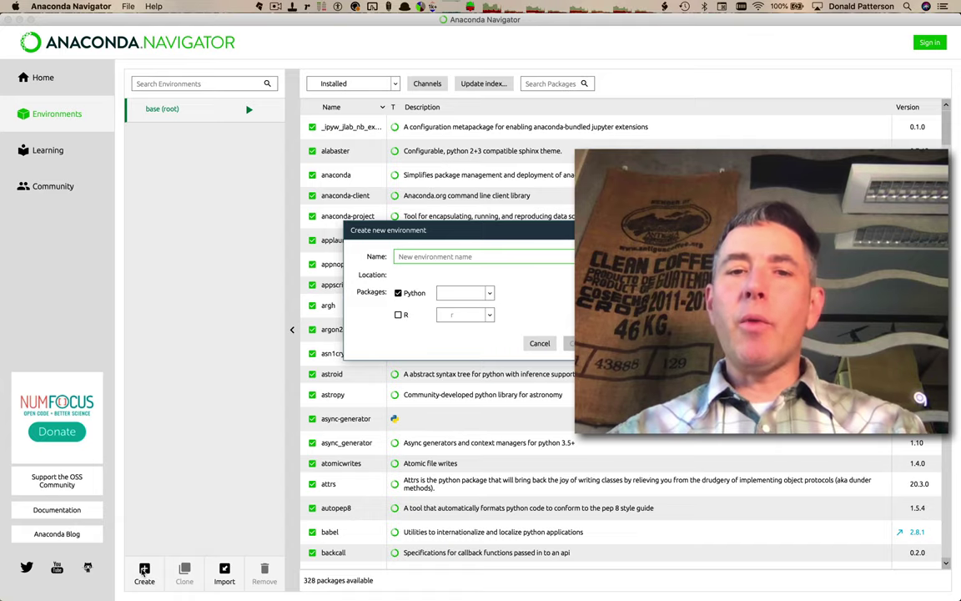
{"action": "type", "text": "tutorial"}
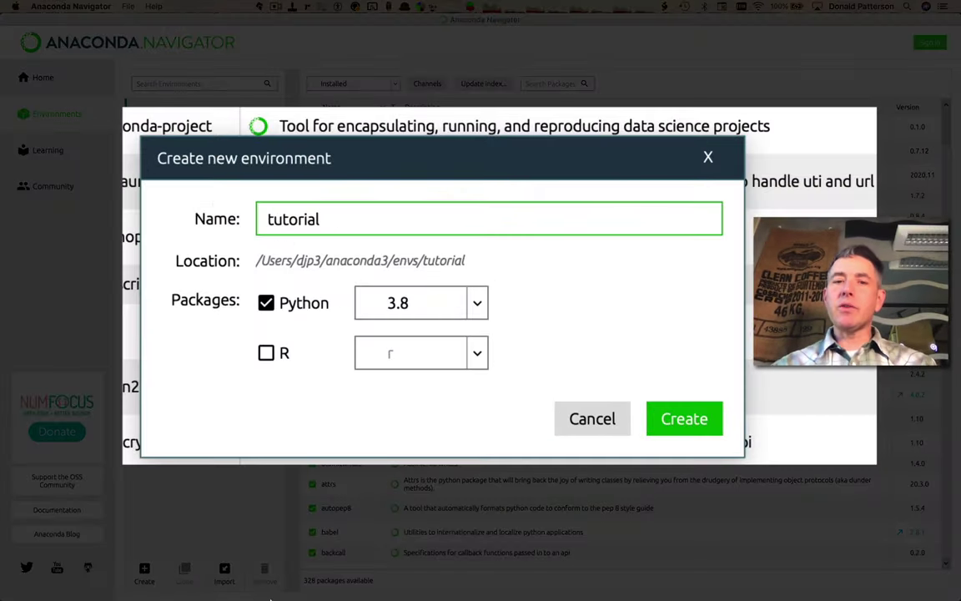
{"action": "left_click", "coordinate": [477, 303]}
{"action": "left_click", "coordinate": [423, 378]}
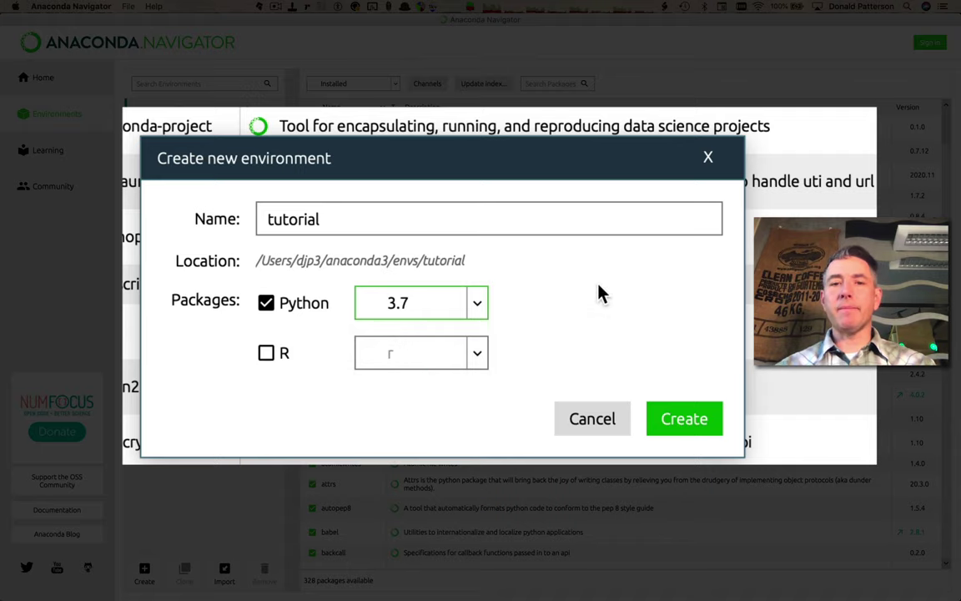
{"action": "left_click", "coordinate": [684, 418]}
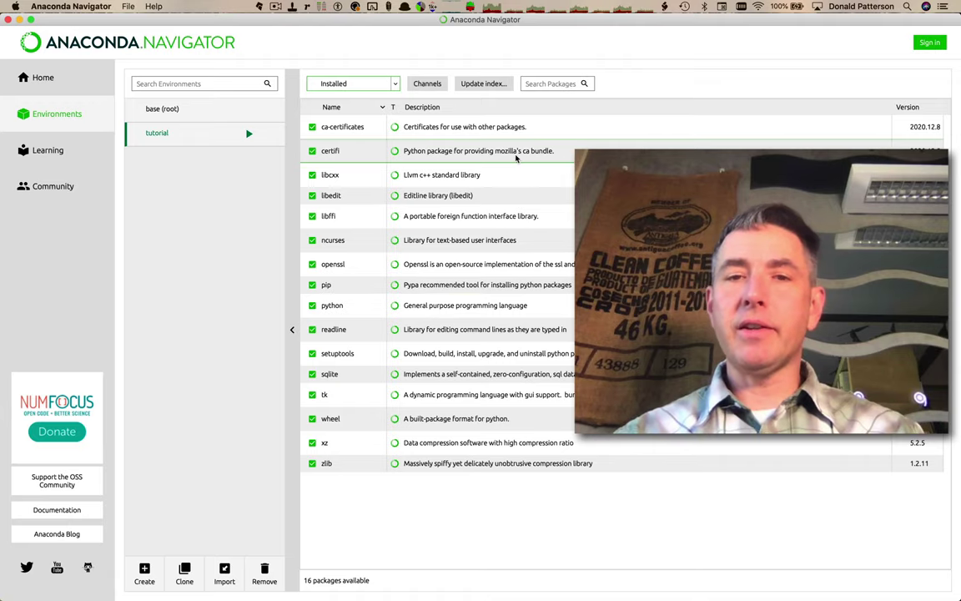
Search all packages for "spyder" and install the spyder package in the tutorial environment
{"action": "left_click", "coordinate": [538, 89]}
{"action": "left_click", "coordinate": [546, 84]}
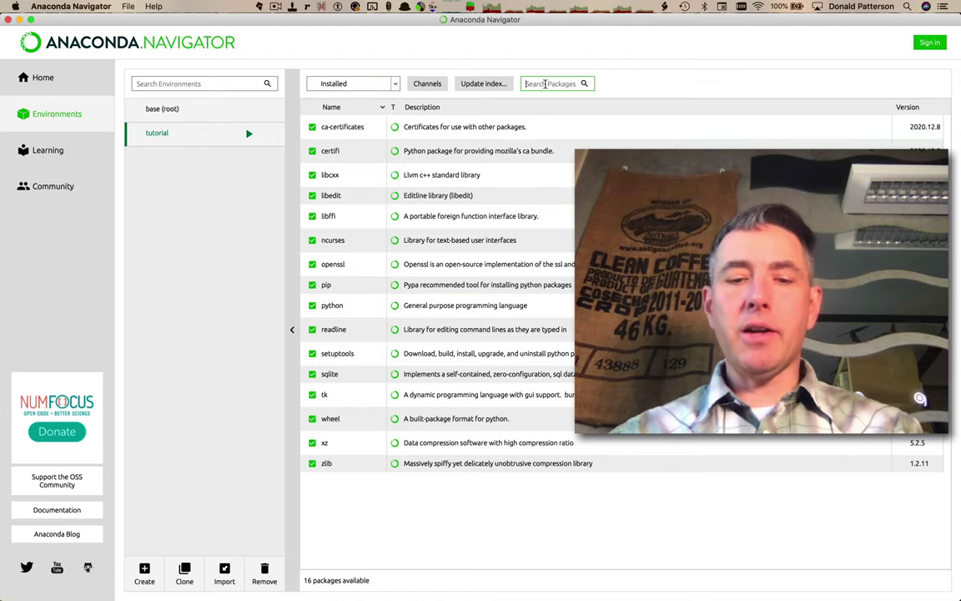
{"action": "type", "text": "spyder"}
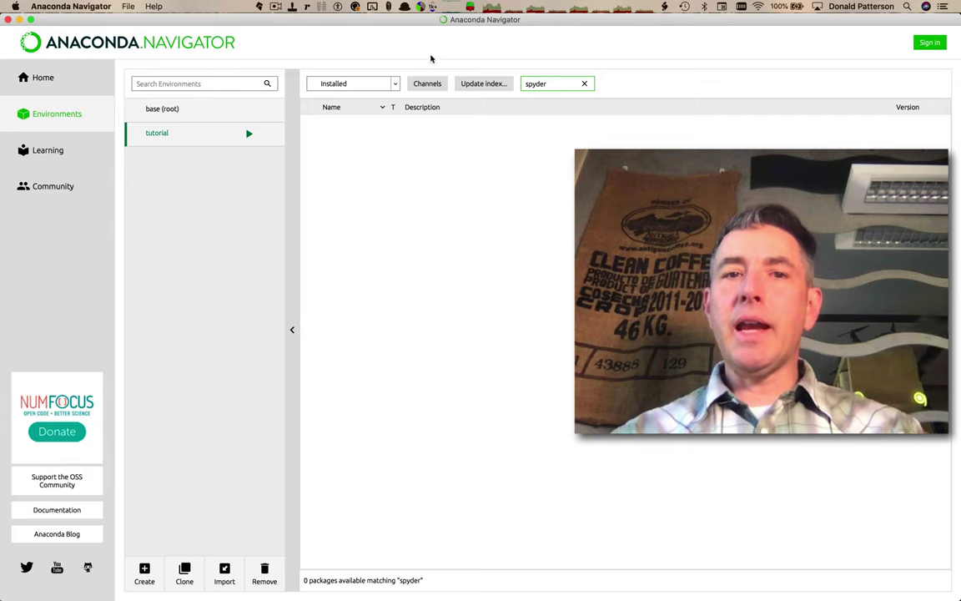
{"action": "left_click", "coordinate": [393, 82]}
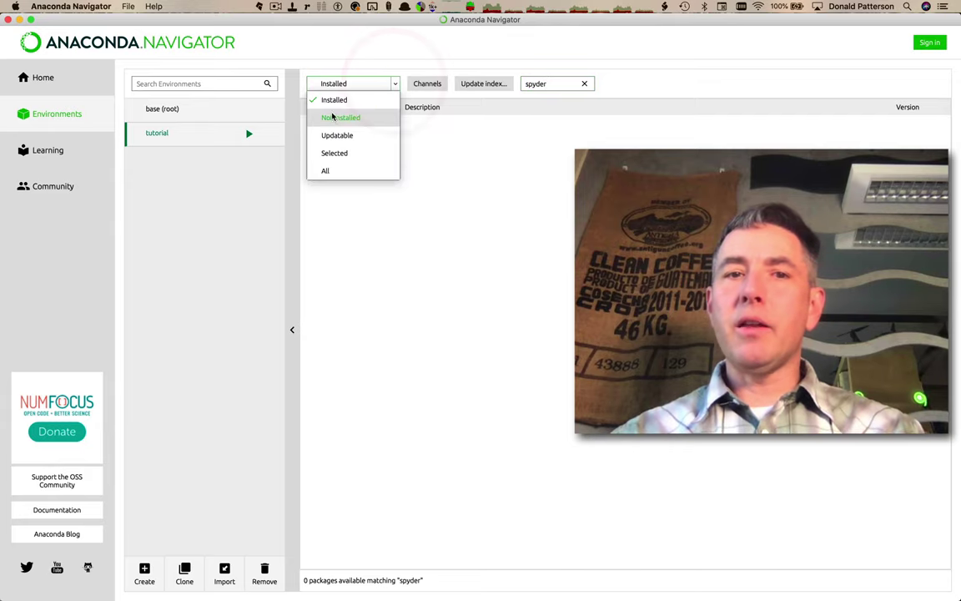
{"action": "left_click", "coordinate": [338, 170]}
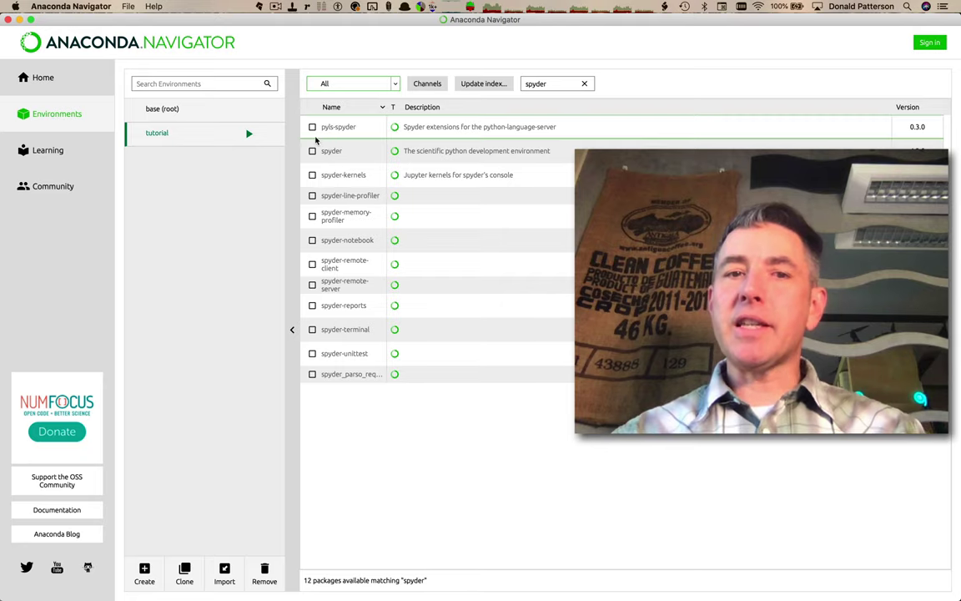
{"action": "left_click", "coordinate": [312, 151]}
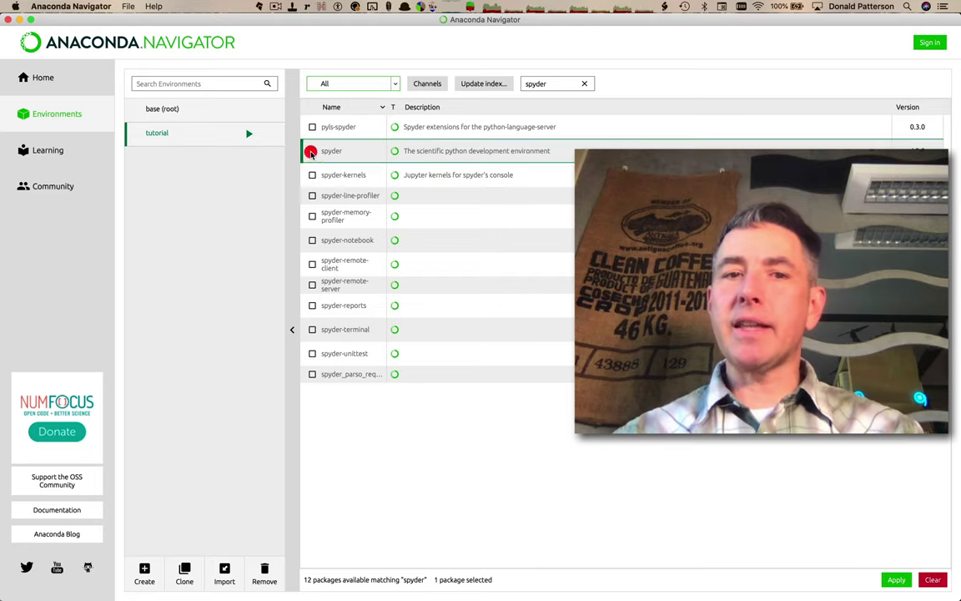
{"action": "left_click", "coordinate": [897, 580]}
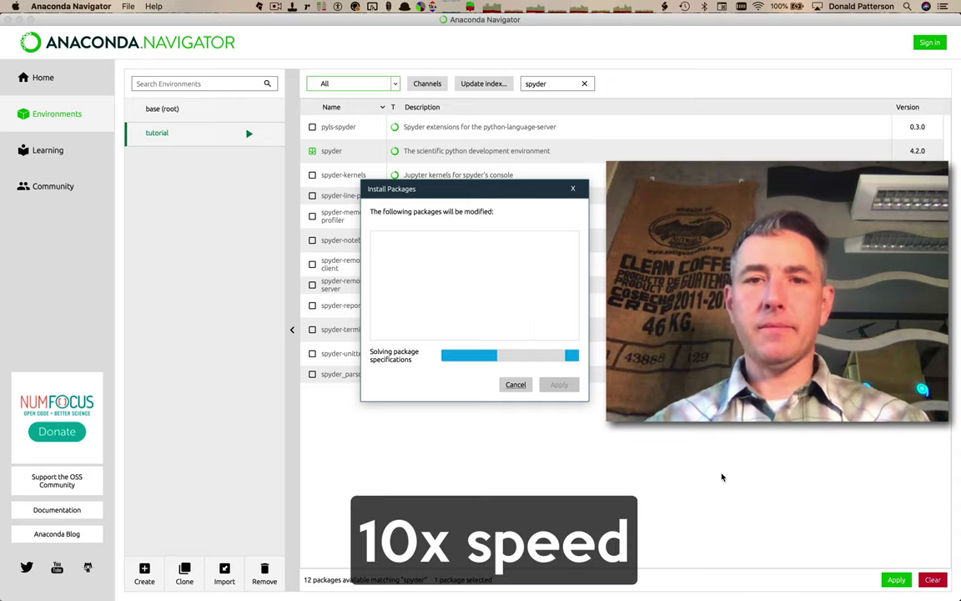
{"action": "left_click", "coordinate": [599, 386]}
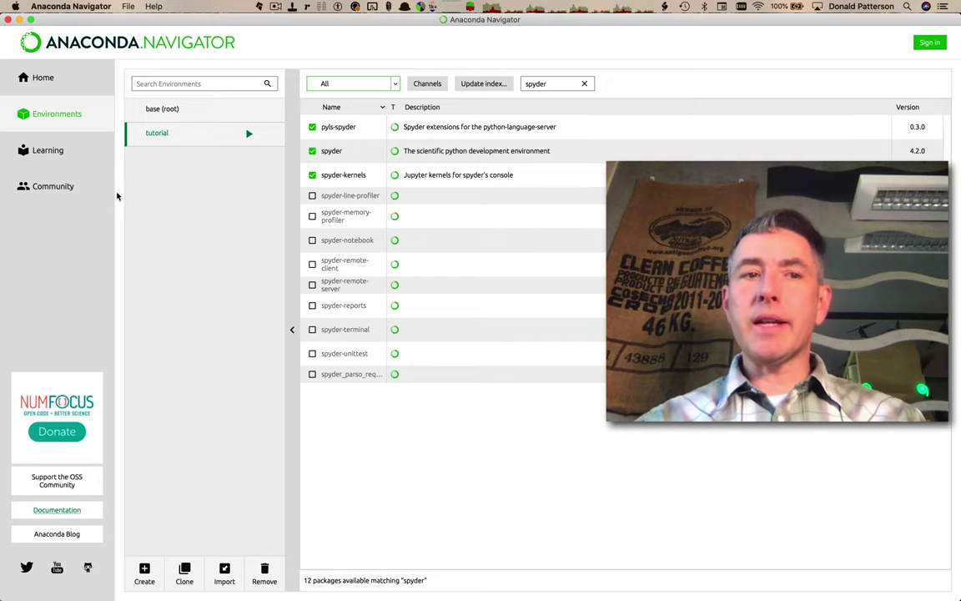
Return to the application overview, keep tutorial as the active environment, and launch Spyder from it
{"action": "left_click", "coordinate": [72, 90]}
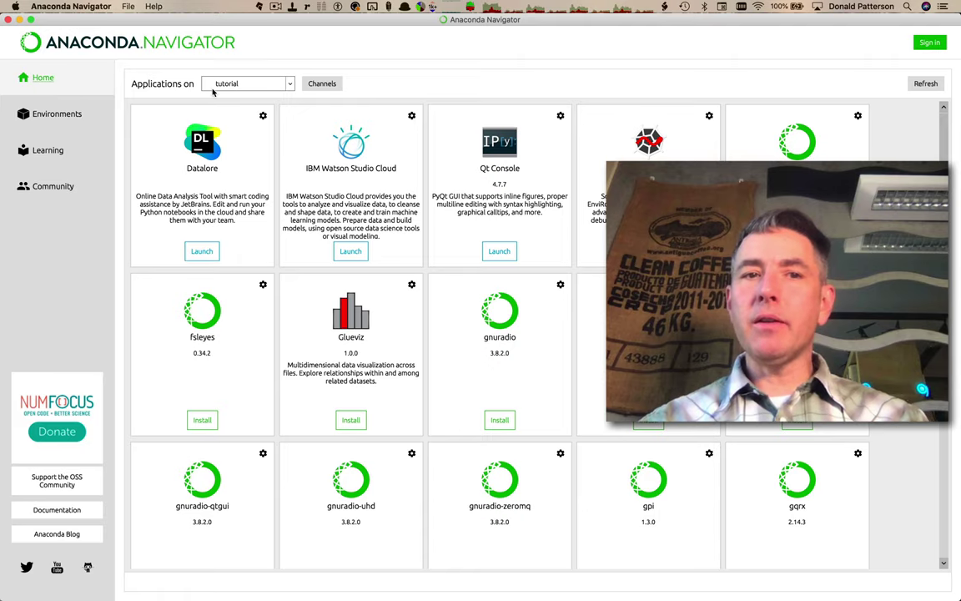
{"action": "left_click", "coordinate": [290, 84]}
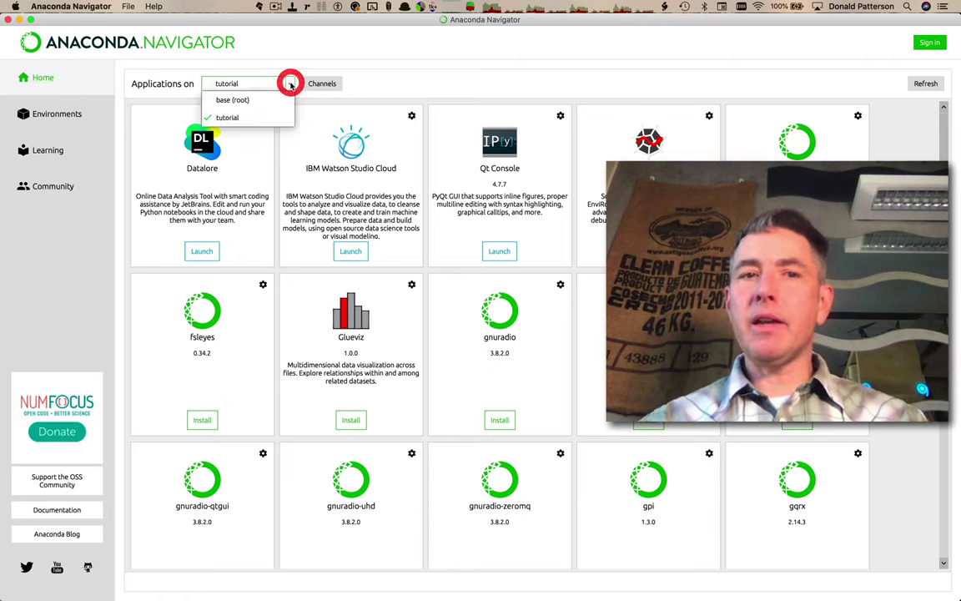
{"action": "left_click", "coordinate": [225, 117]}
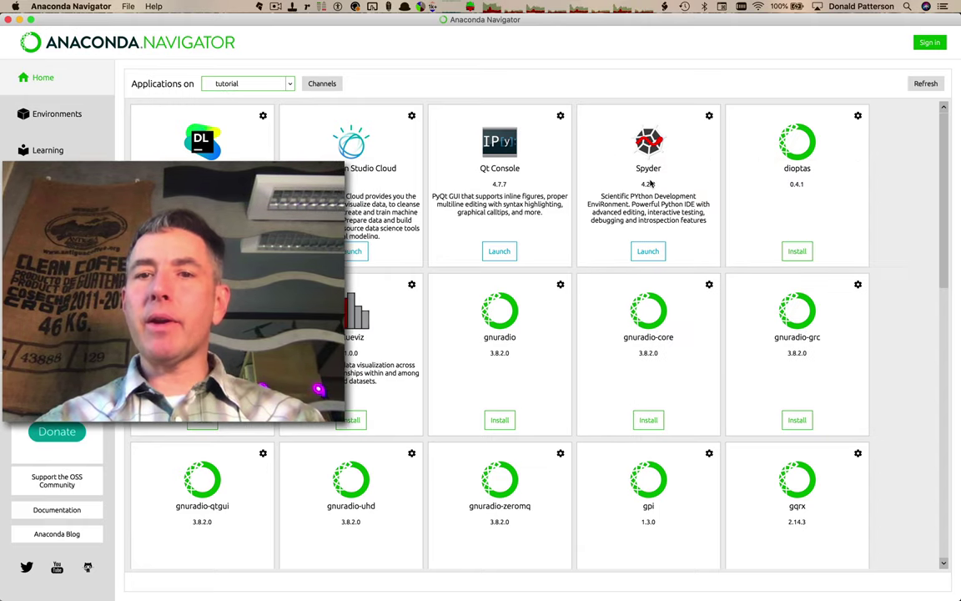
{"action": "left_click", "coordinate": [648, 252]}
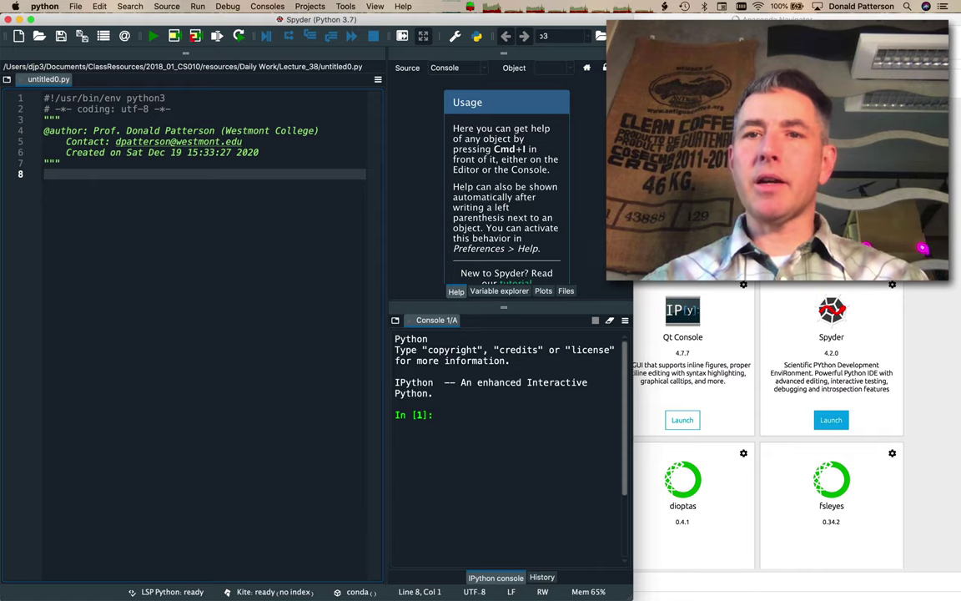
Minimize the Anaconda Navigator window and place the focus in the Spyder code editor
{"action": "left_click_drag", "start_coordinate": [513, 25], "coordinate": [410, 28]}
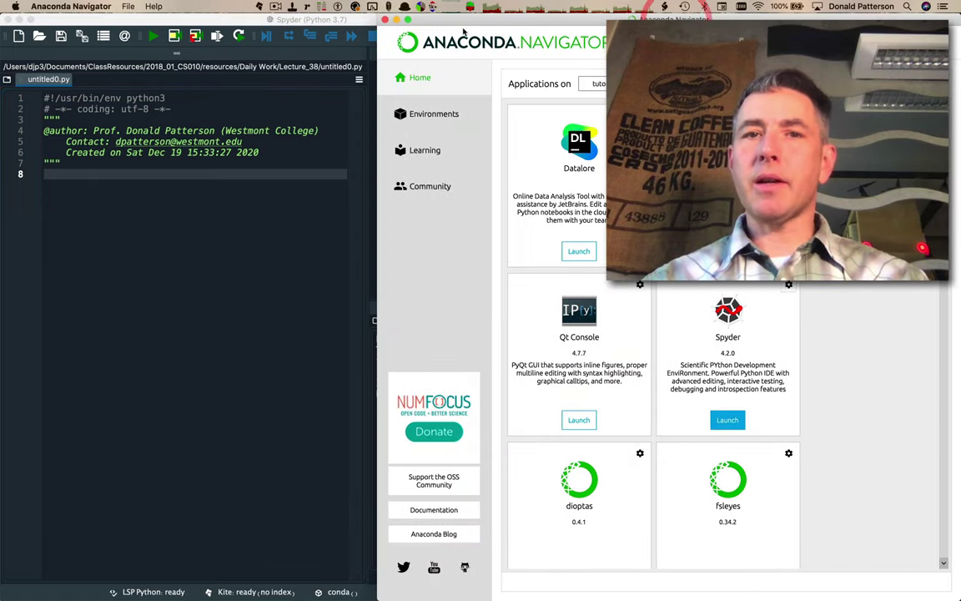
{"action": "left_click", "coordinate": [396, 20]}
{"action": "double_click", "coordinate": [395, 24]}
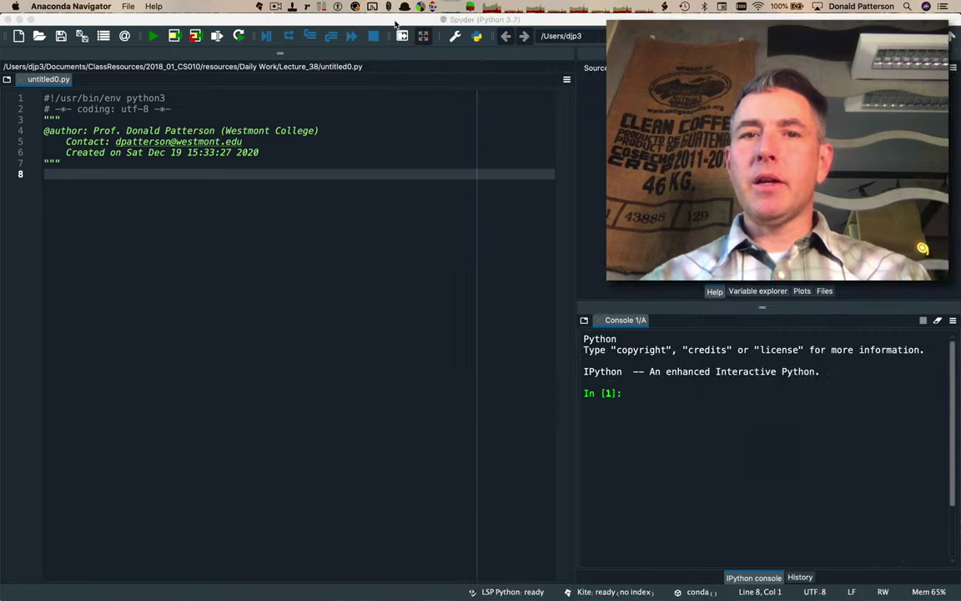
{"action": "left_click", "coordinate": [413, 280]}
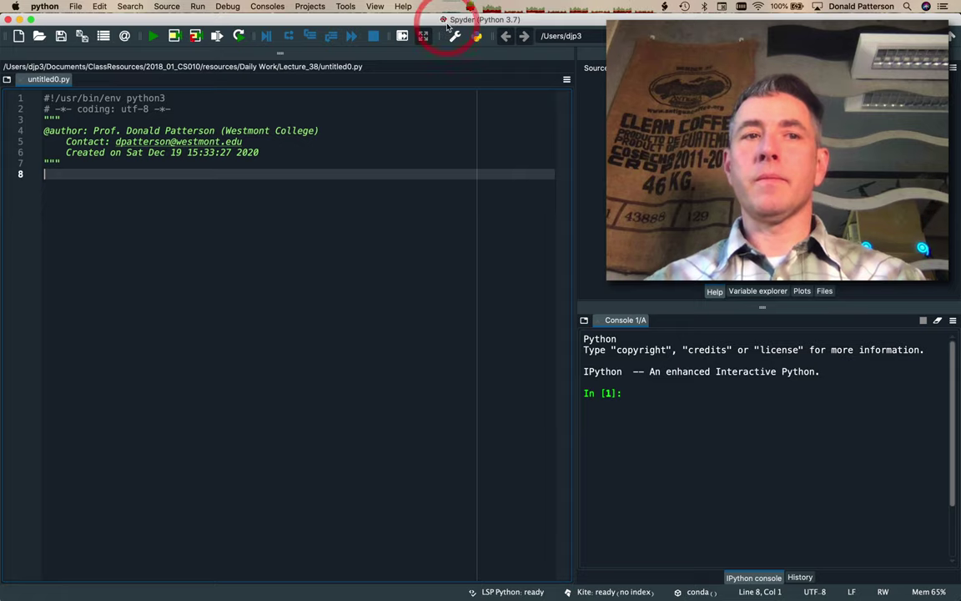
Save the untitled script as demo_01.py in the Lecture_38 folder
{"action": "left_click", "coordinate": [62, 37]}
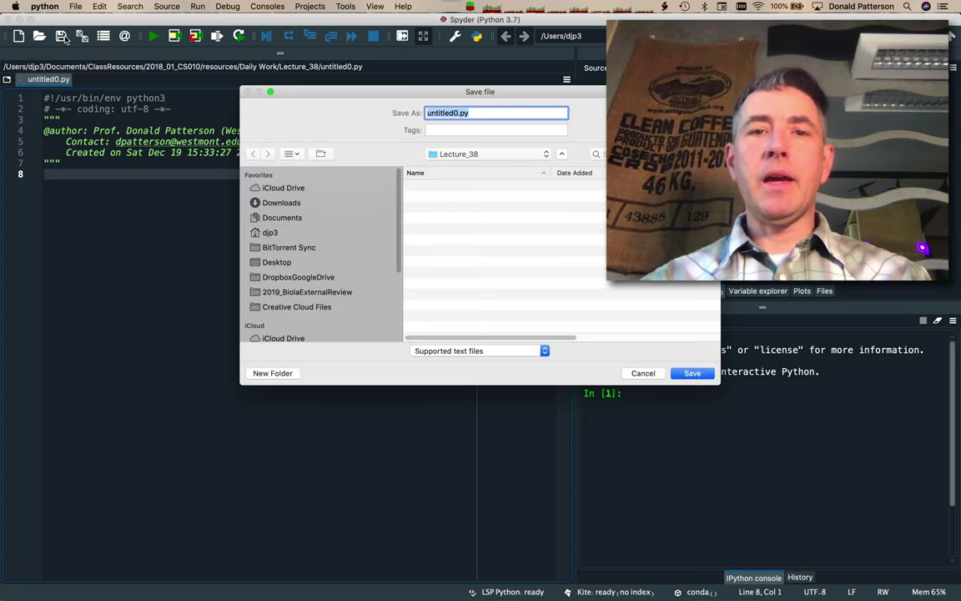
{"action": "left_click", "coordinate": [493, 154]}
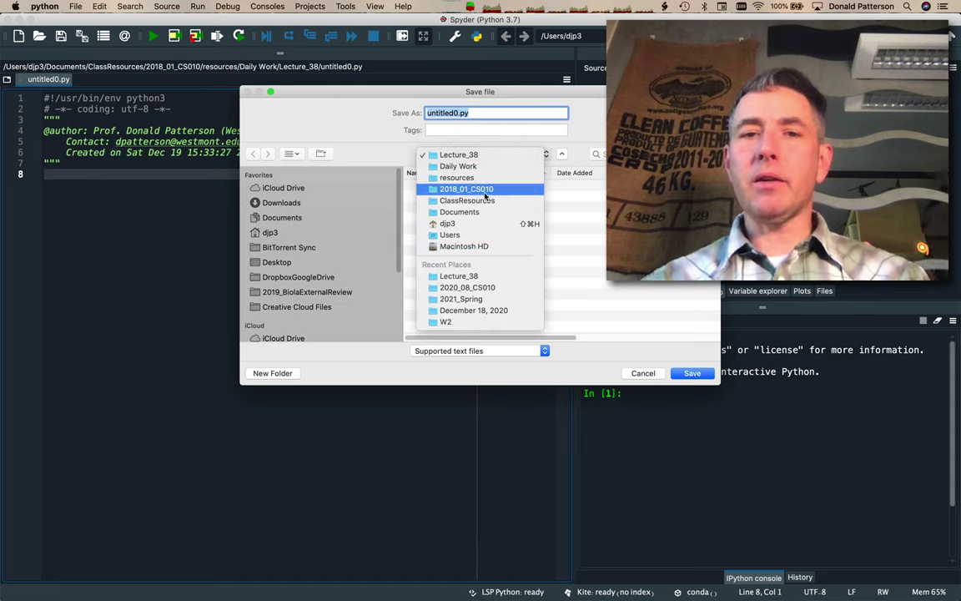
{"action": "left_click", "coordinate": [435, 102]}
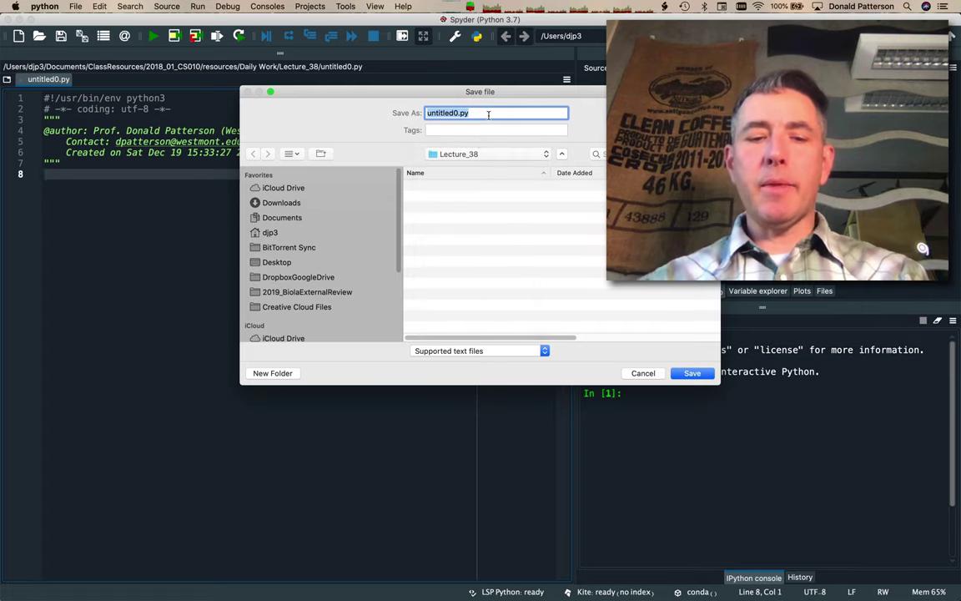
{"action": "type", "text": "demo_01"}
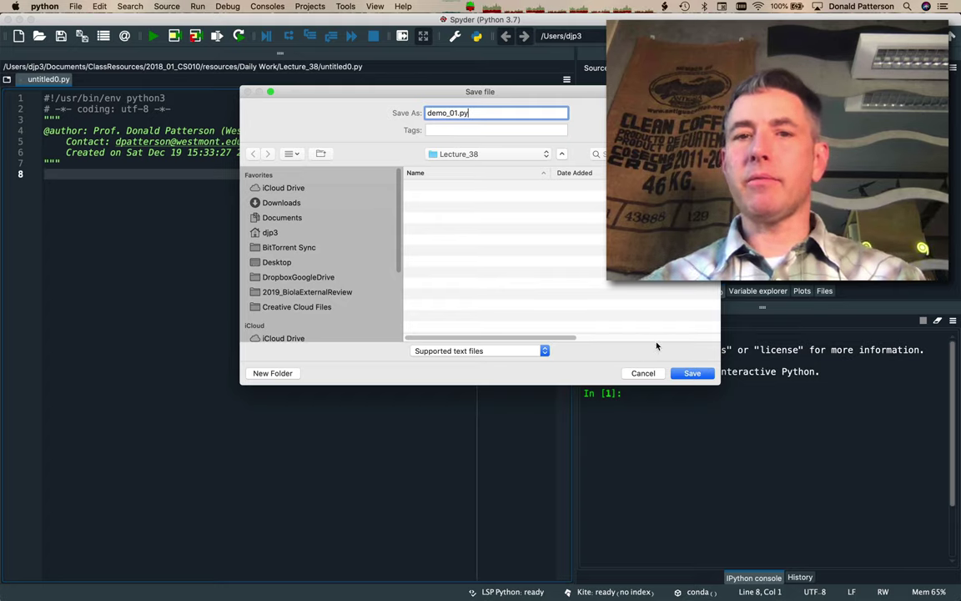
{"action": "left_click", "coordinate": [691, 374]}
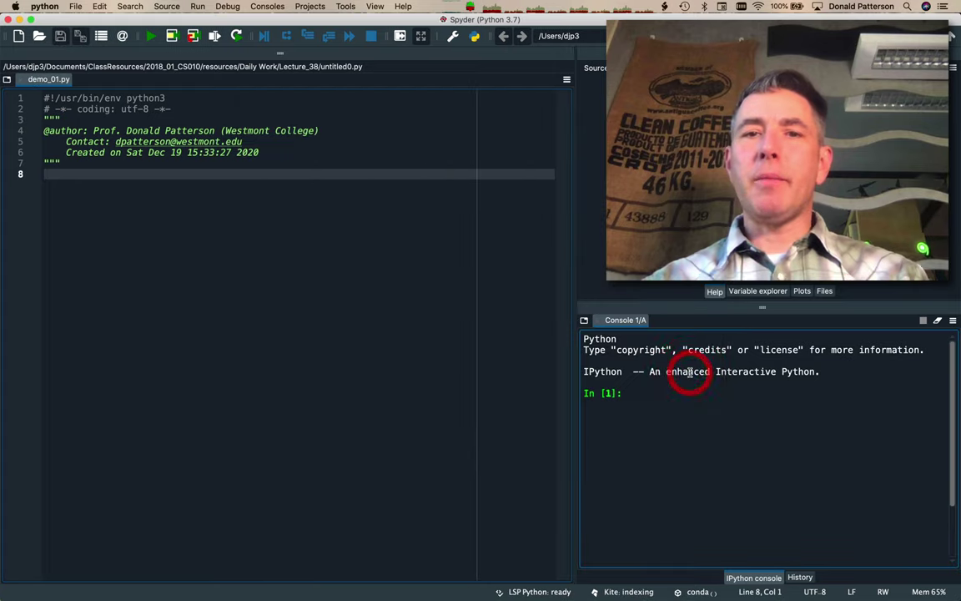
Add the statement print("Hello world") on line 8 of demo_01.py
{"action": "left_click", "coordinate": [314, 229]}
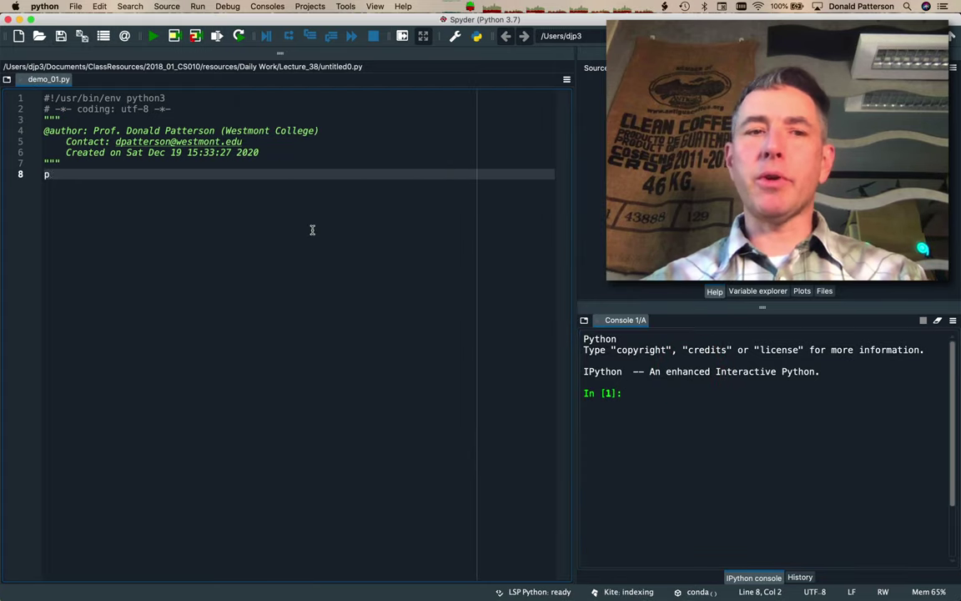
{"action": "type", "text": "print(\""}
{"action": "type", "text": "Hello wo"}
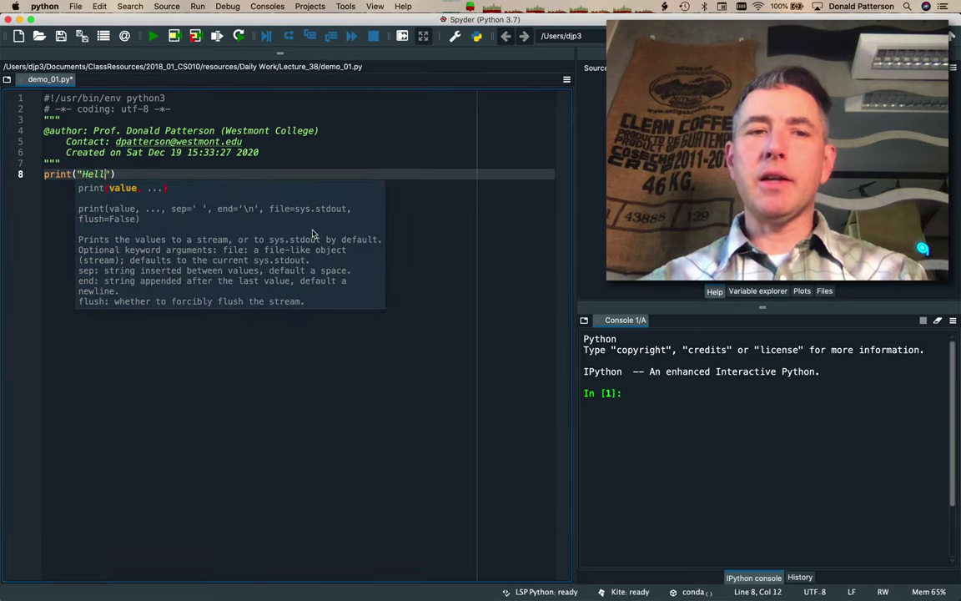
{"action": "type", "text": "rld"}
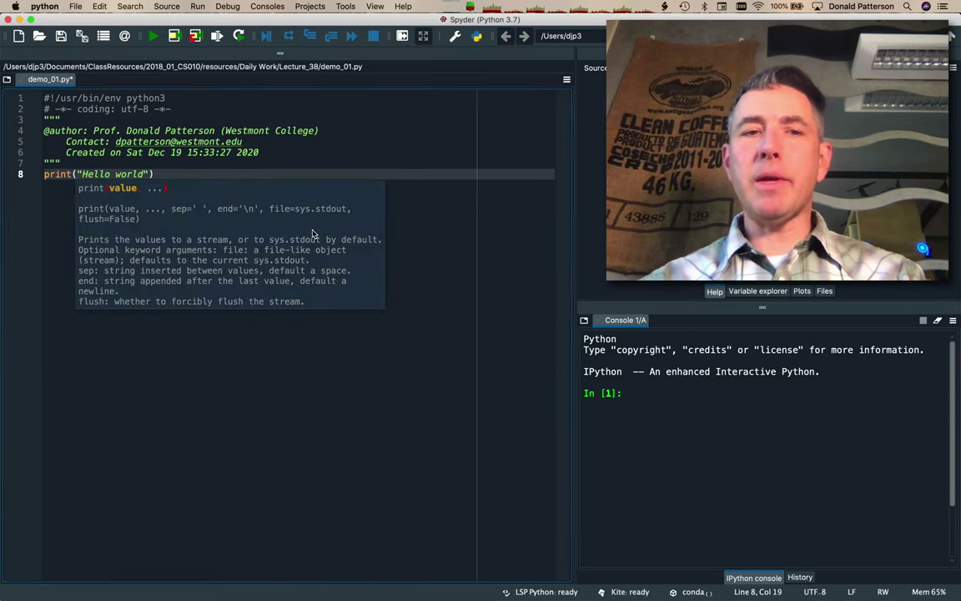
{"action": "type", "text": "\")"}
{"action": "left_click", "coordinate": [319, 233]}
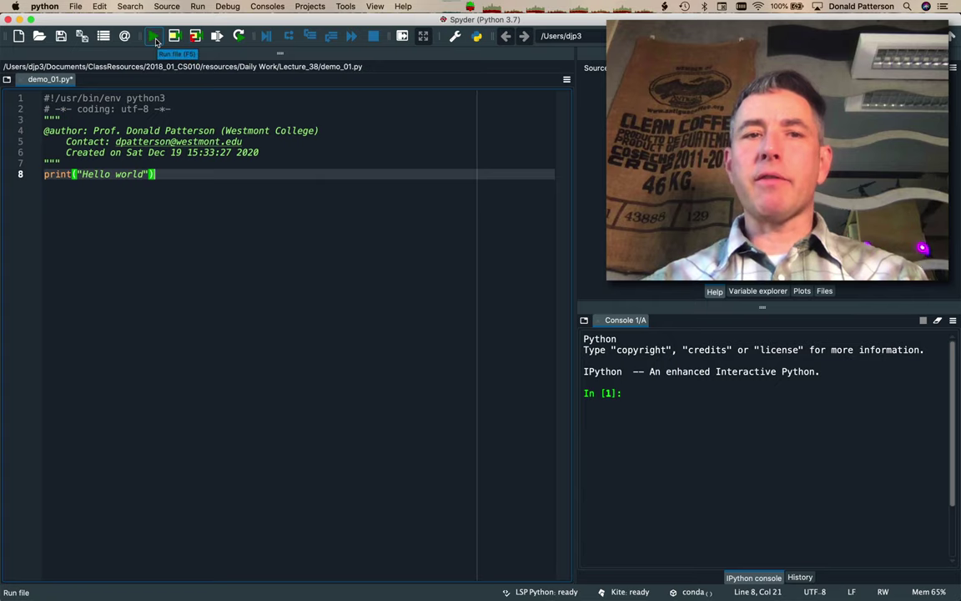
Run demo_01.py and highlight the line it prints in the console
{"action": "left_click", "coordinate": [153, 37]}
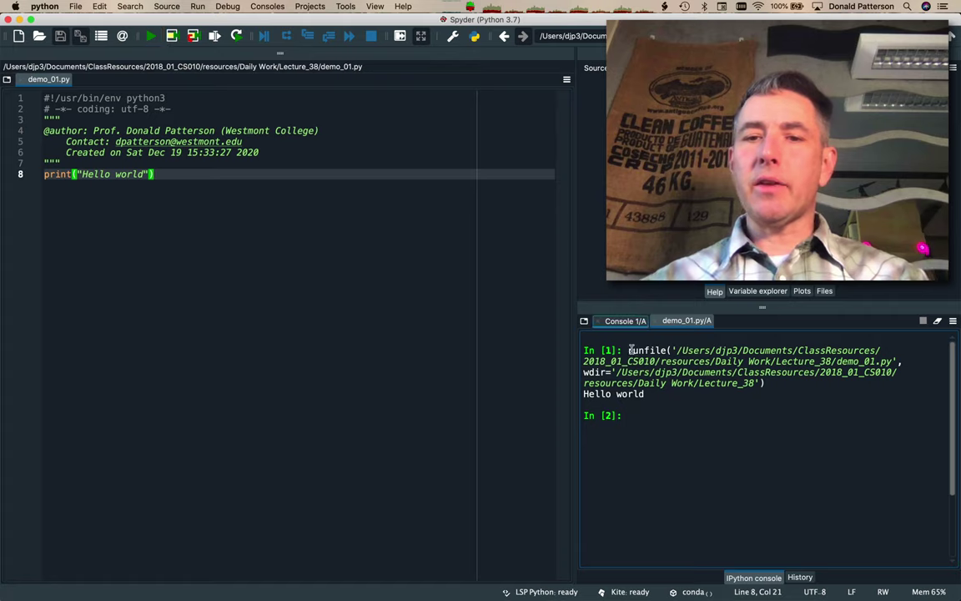
{"action": "left_click_drag", "start_coordinate": [649, 396], "coordinate": [583, 394]}
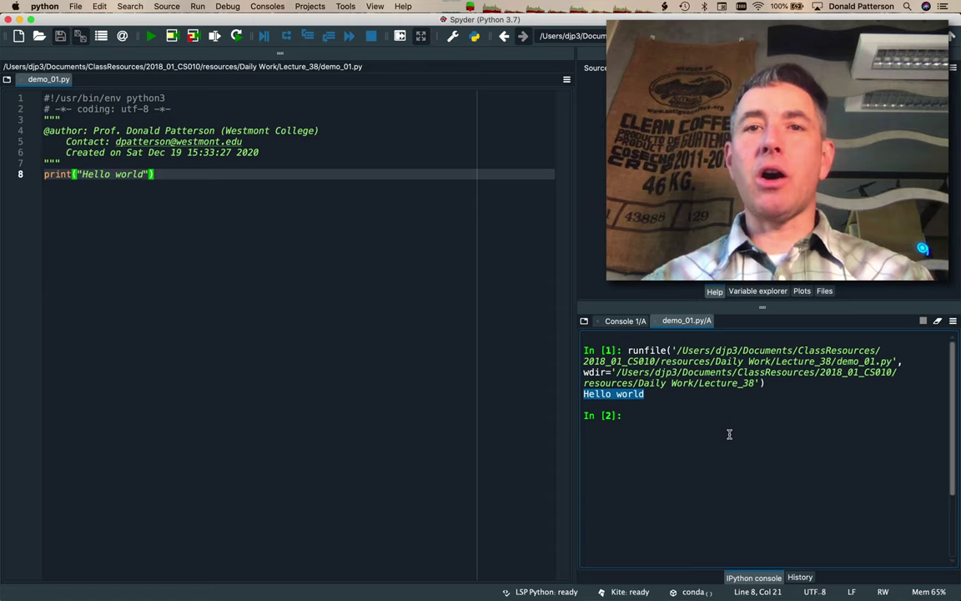
Quit Spyder and restore the minimized Anaconda Navigator window
{"action": "left_click", "coordinate": [44, 6]}
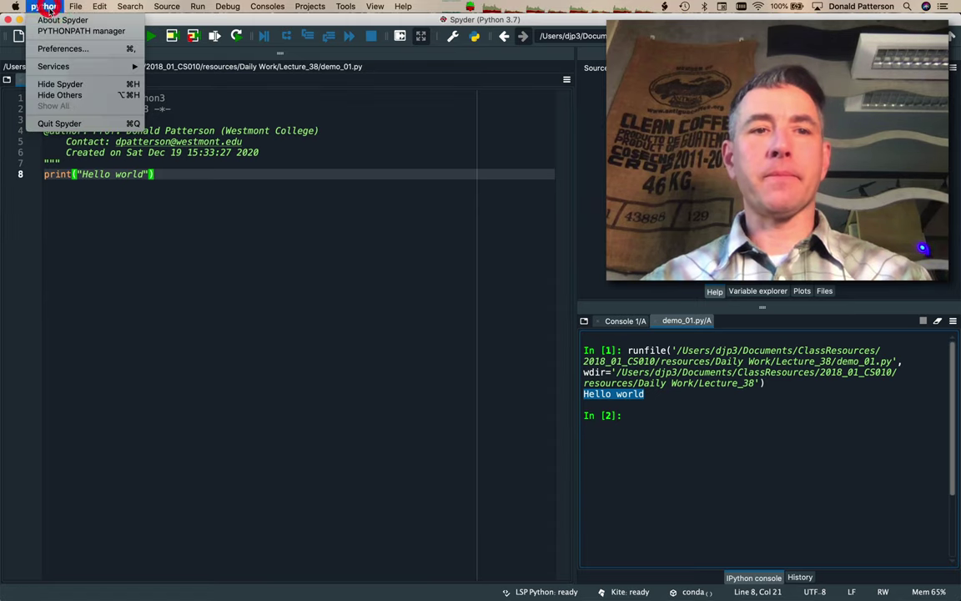
{"action": "left_click", "coordinate": [75, 125]}
{"action": "mouse_move", "coordinate": [764, 588]}
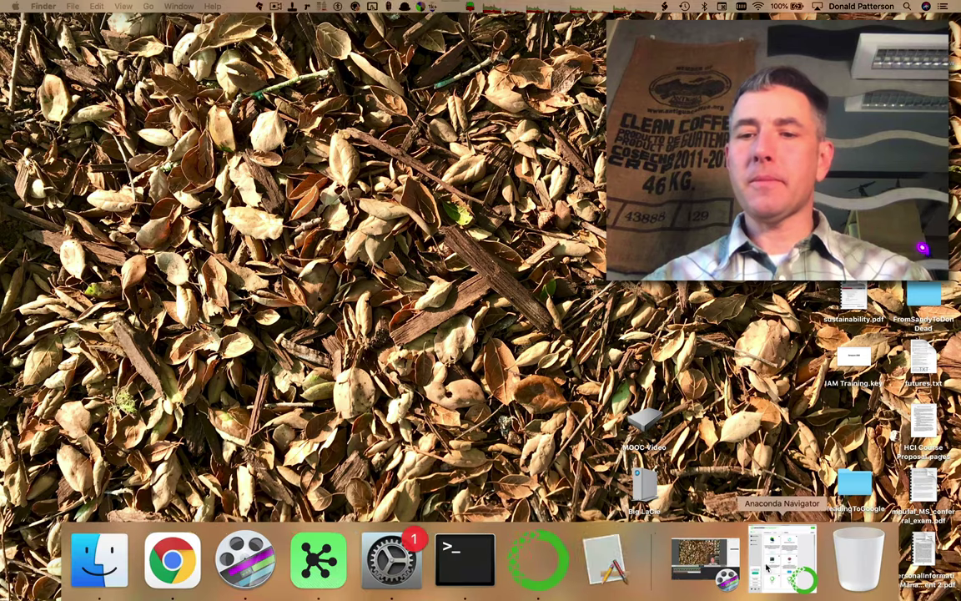
{"action": "left_click", "coordinate": [765, 557]}
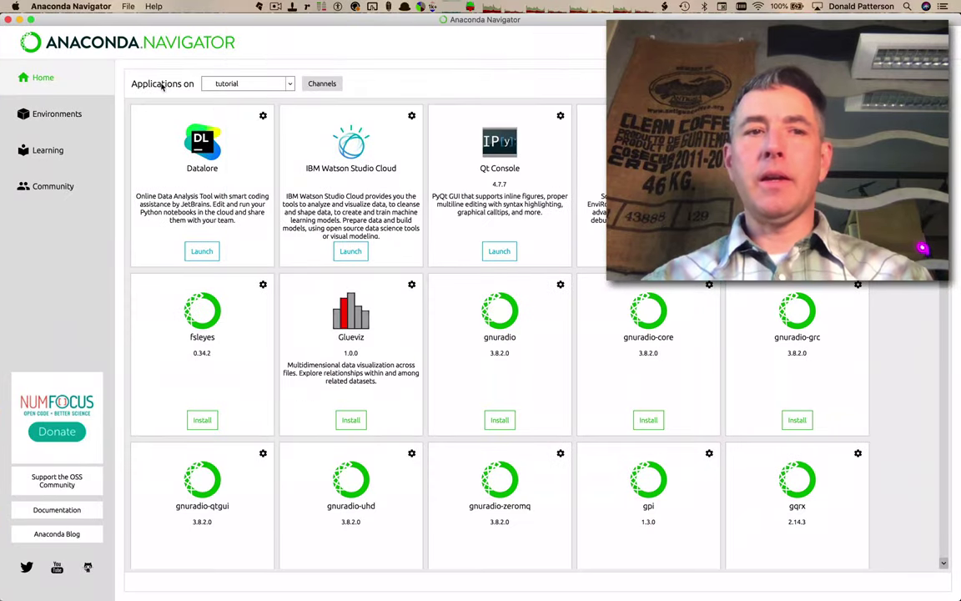
Install the flask package and its dependencies into the tutorial environment
{"action": "left_click", "coordinate": [47, 113]}
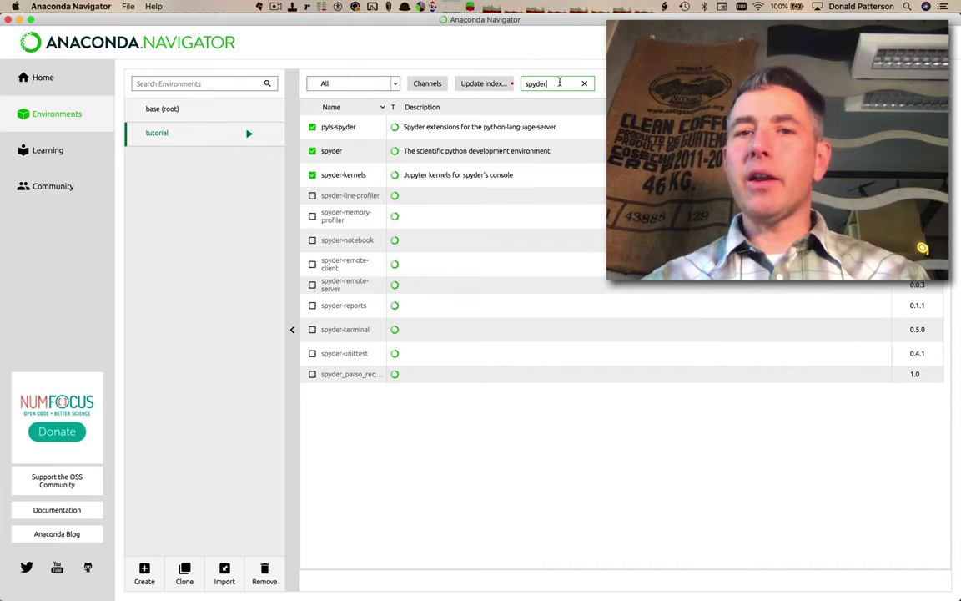
{"action": "double_click", "coordinate": [559, 83]}
{"action": "type", "text": "flask"}
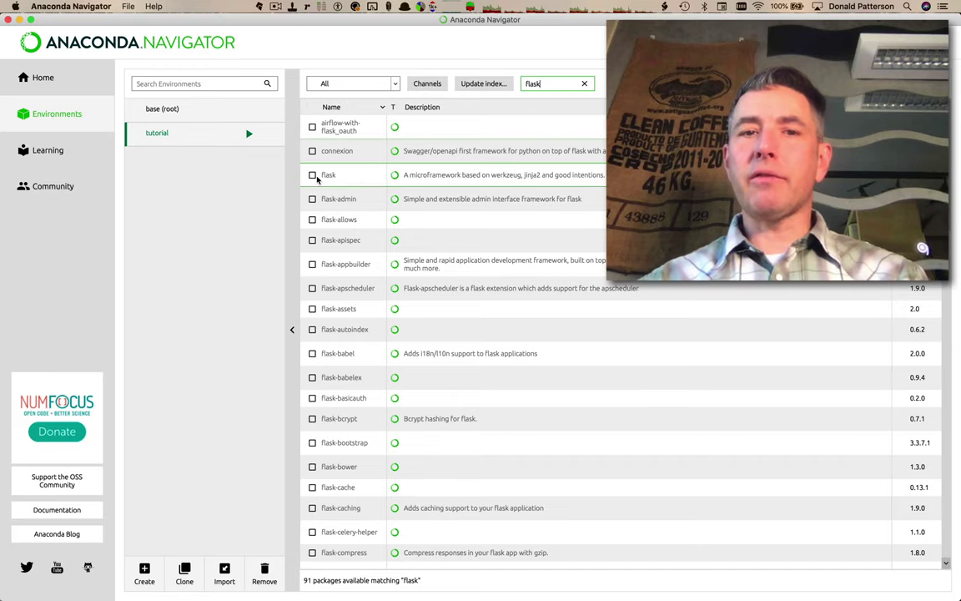
{"action": "left_click", "coordinate": [312, 175]}
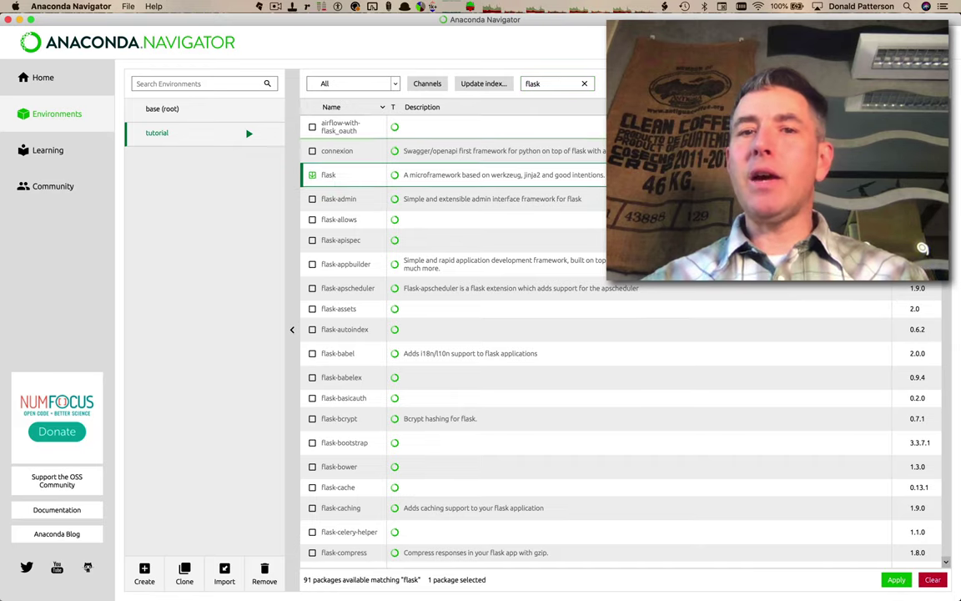
{"action": "left_click", "coordinate": [896, 579]}
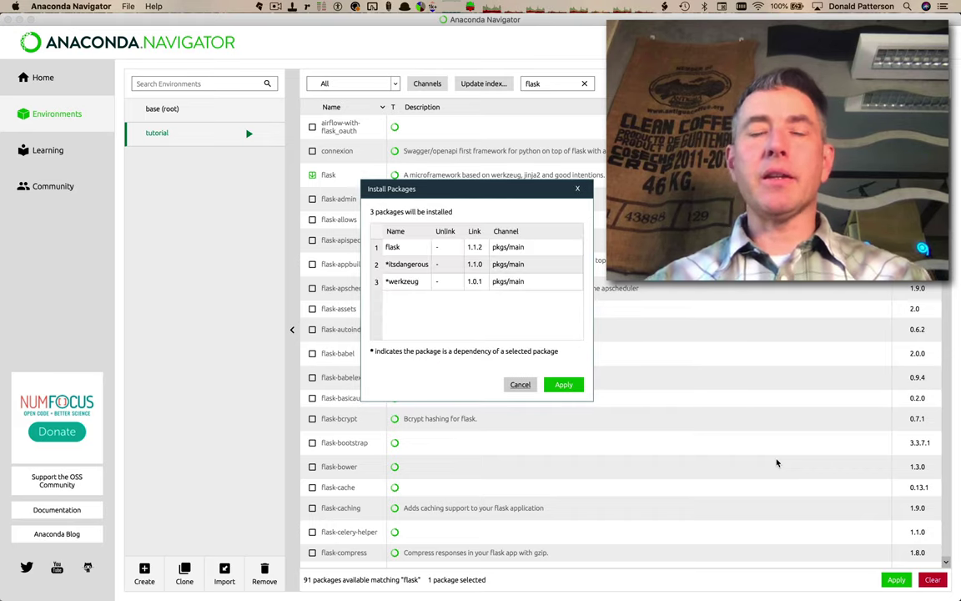
{"action": "left_click", "coordinate": [564, 384]}
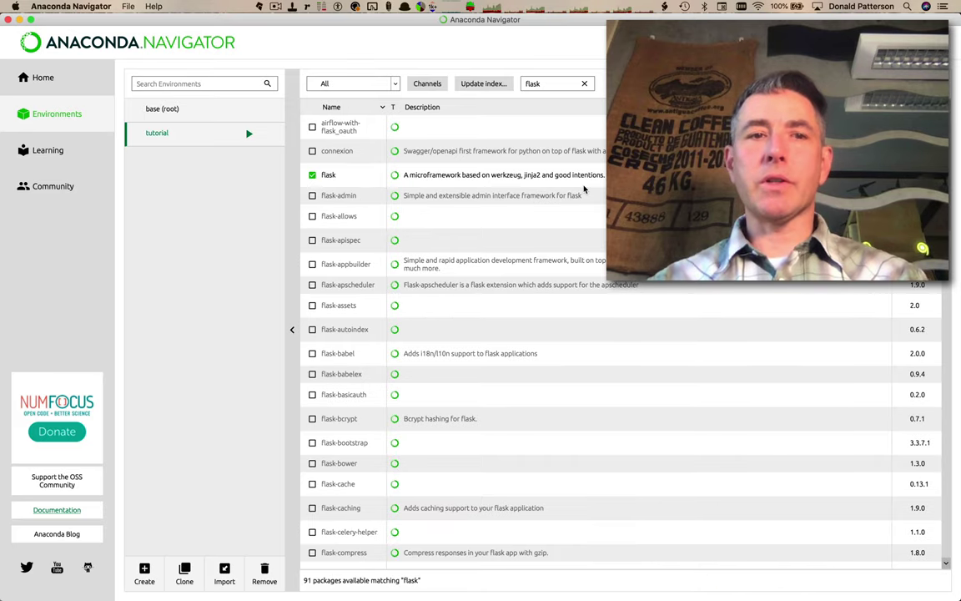
Launch Spyder from the tutorial environment's applications, minimize the Anaconda Navigator window and switch to Spyder
{"action": "left_click", "coordinate": [43, 77]}
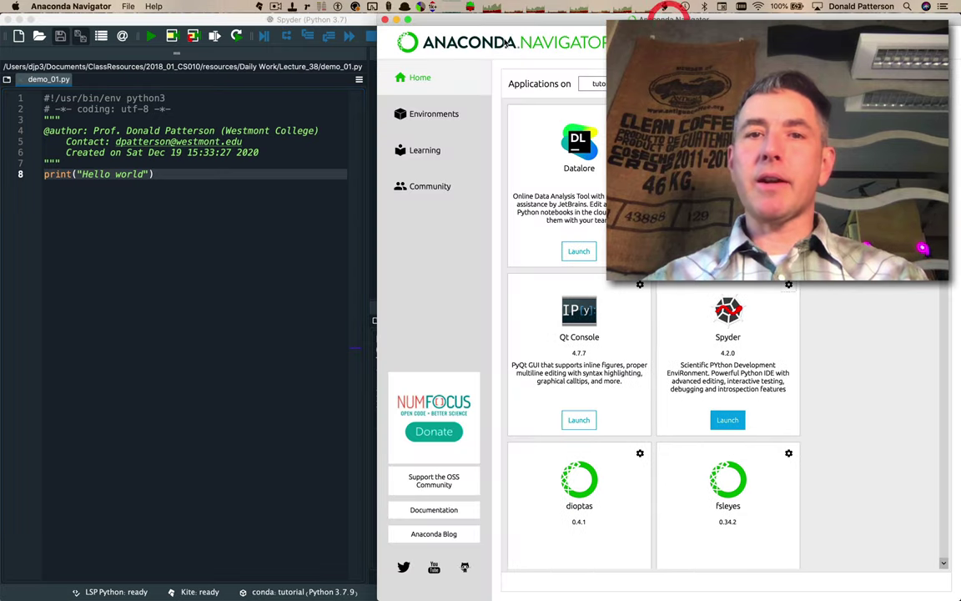
{"action": "left_click", "coordinate": [397, 22]}
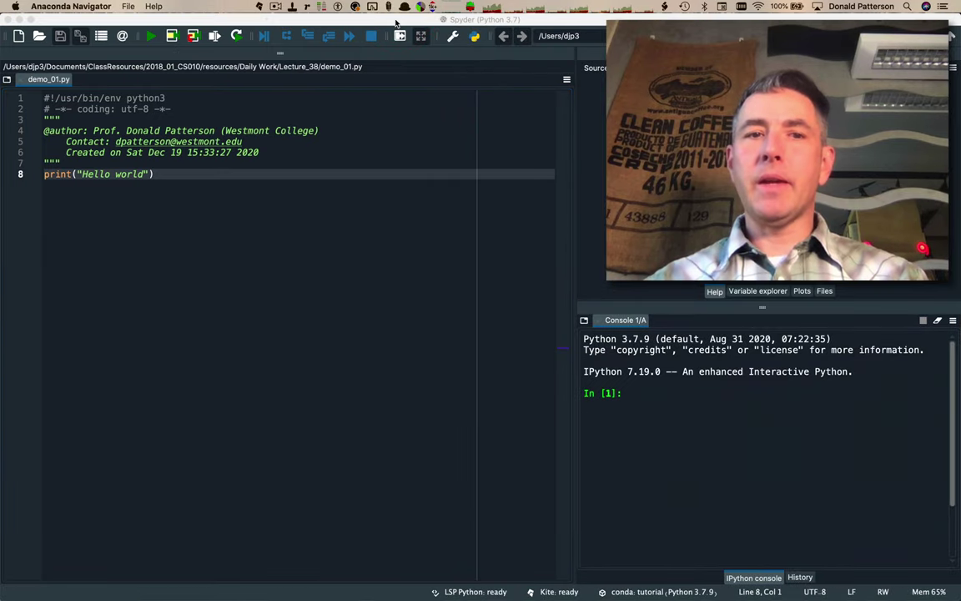
{"action": "left_click", "coordinate": [397, 19]}
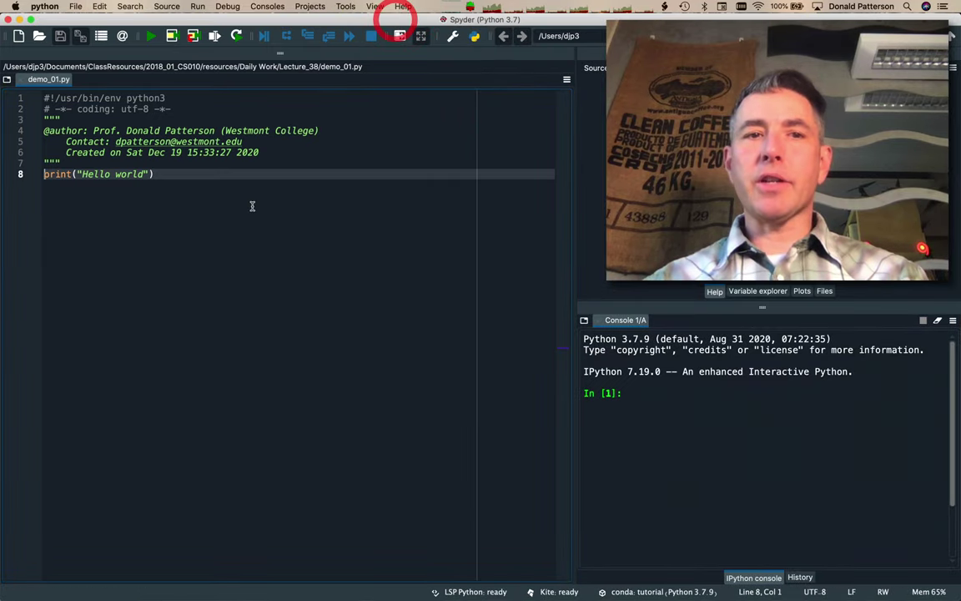
Create a new script and save it as demo_website.py in the Lecture_38 folder
{"action": "left_click", "coordinate": [19, 37]}
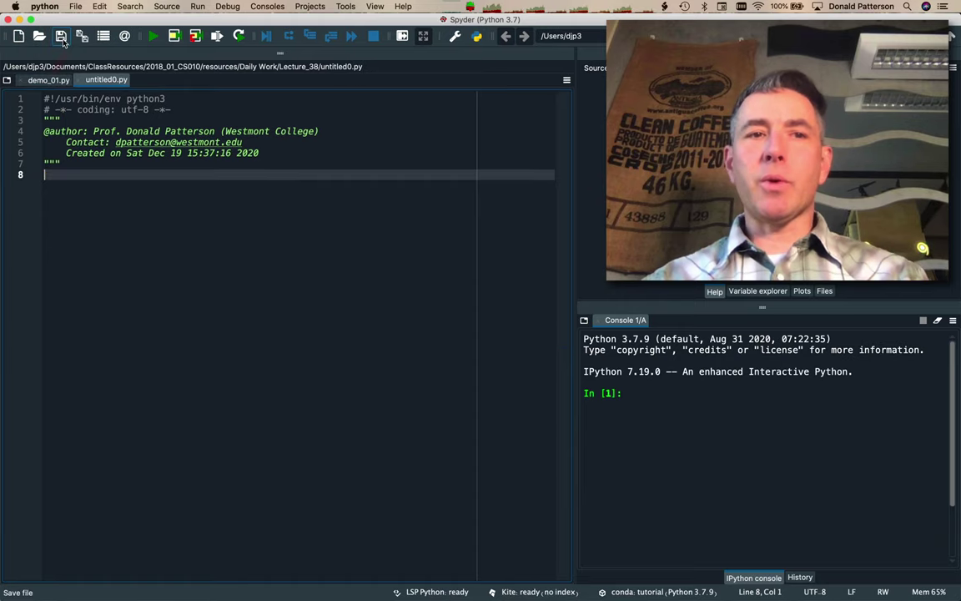
{"action": "left_click", "coordinate": [61, 37]}
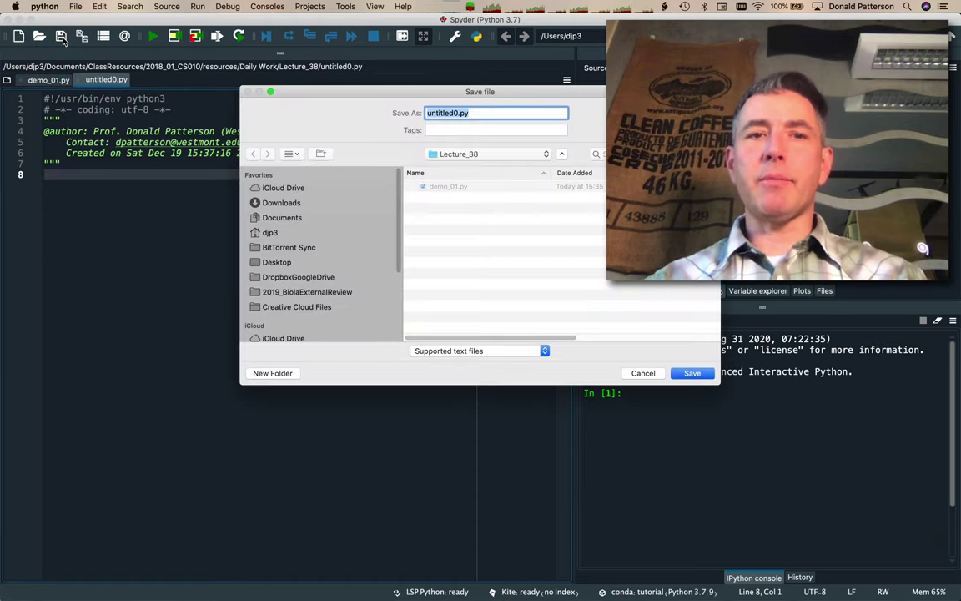
{"action": "type", "text": "demo_webs"}
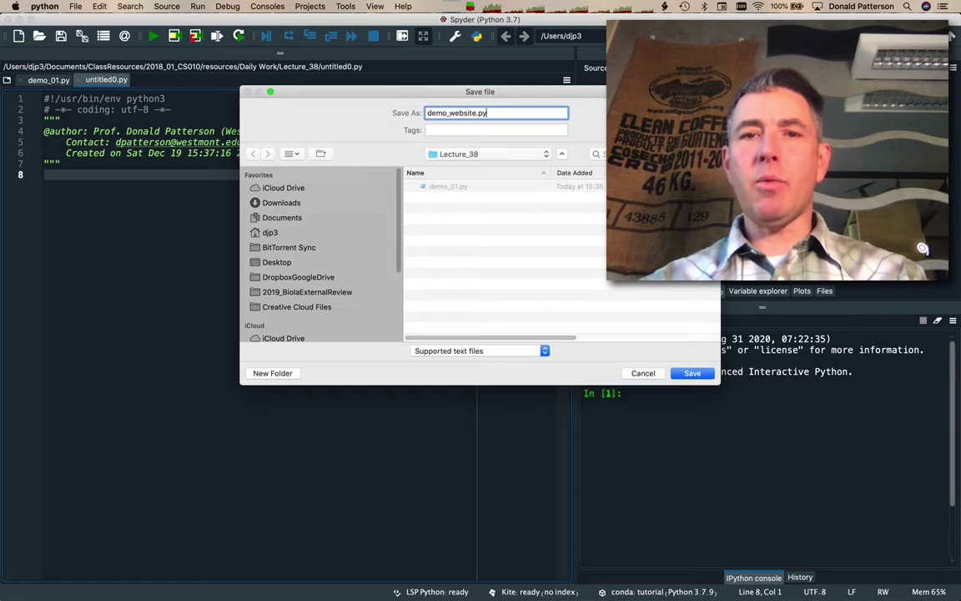
{"action": "key", "text": "Return"}
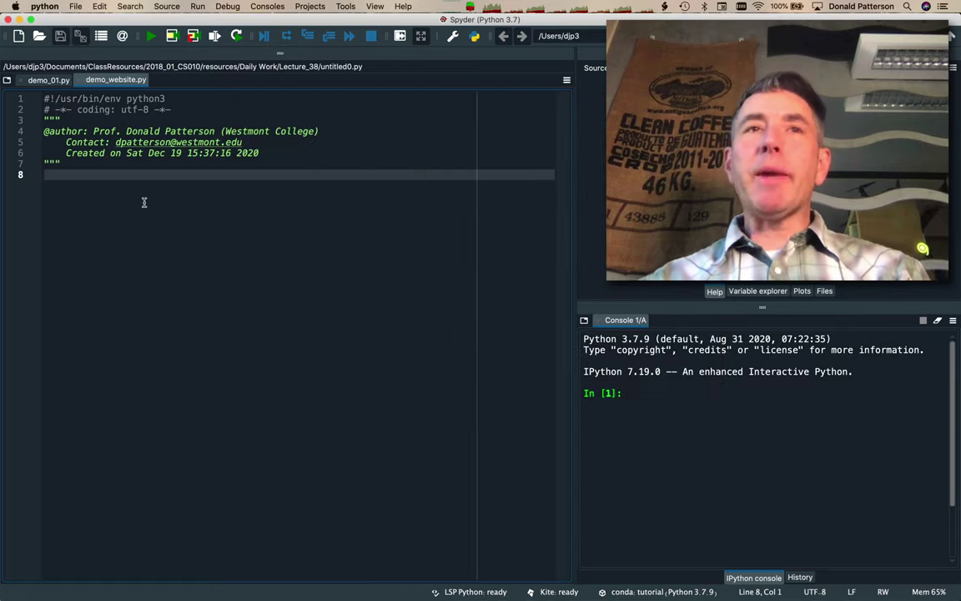